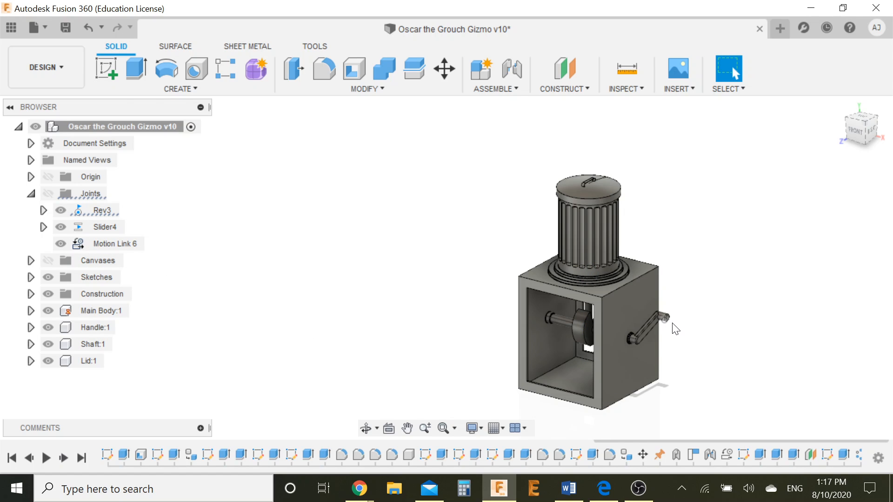
# Turn the crank handle to check the mechanism's existing motion.
pyautogui.moveTo(668, 356)
pyautogui.mouseDown()
pyautogui.moveTo(670, 321)
pyautogui.moveTo(619, 336)
pyautogui.moveTo(670, 338)
pyautogui.mouseUp()
pyautogui.moveTo(677, 271); pyautogui.dragTo(664, 348)
pyautogui.keyDown('shift'); pyautogui.moveTo(724, 194); pyautogui.dragTo(590, 263, button='middle'); pyautogui.keyUp('shift')
pyautogui.press('Escape')
# Start an as-built joint with Revolute motion between the lid and the trash can body.
pyautogui.scroll(8, 651, 205)
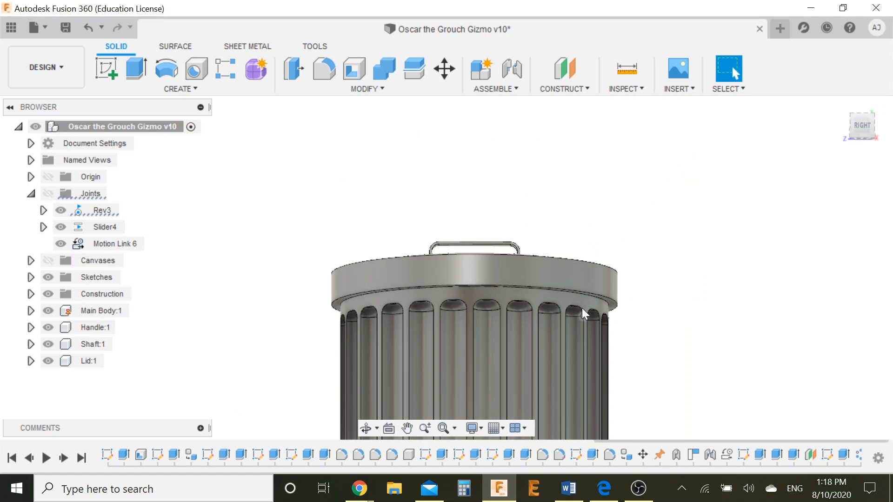
pyautogui.click(506, 88)
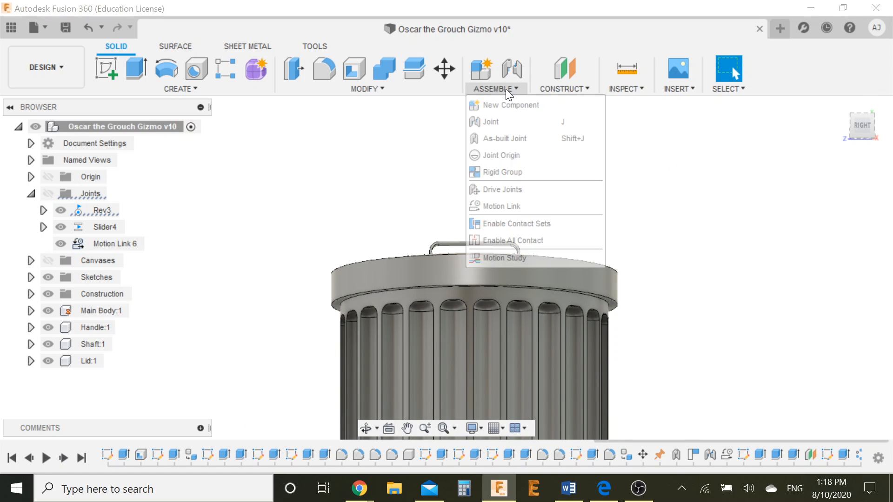
pyautogui.click(527, 139)
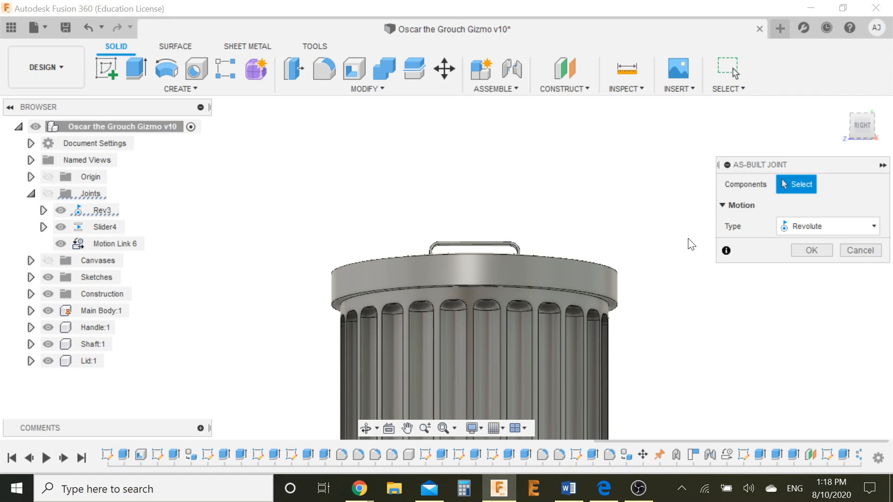
pyautogui.keyDown('shift'); pyautogui.moveTo(688, 214); pyautogui.dragTo(698, 257, button='middle'); pyautogui.keyUp('shift')
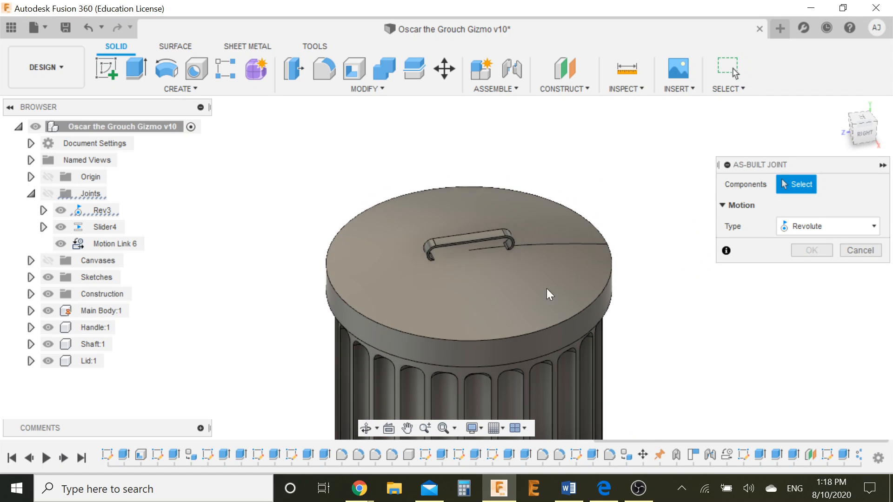
pyautogui.click(532, 291)
pyautogui.click(576, 387)
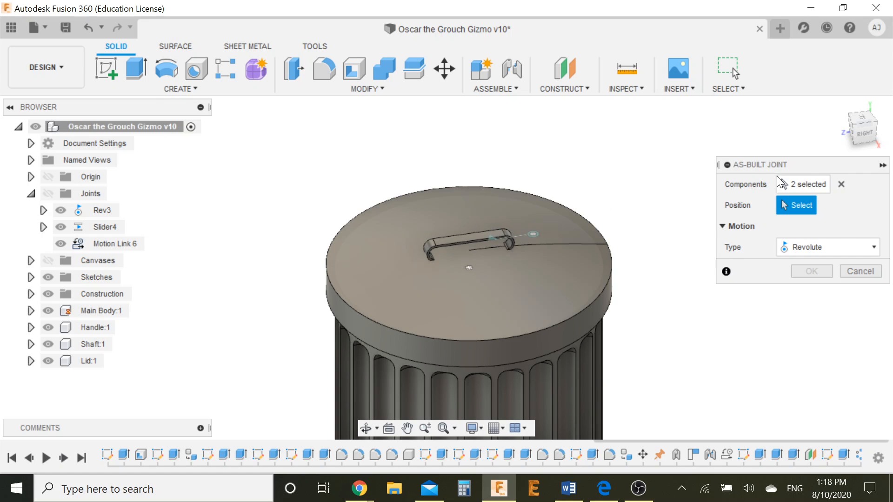
pyautogui.click(826, 243)
pyautogui.click(825, 281)
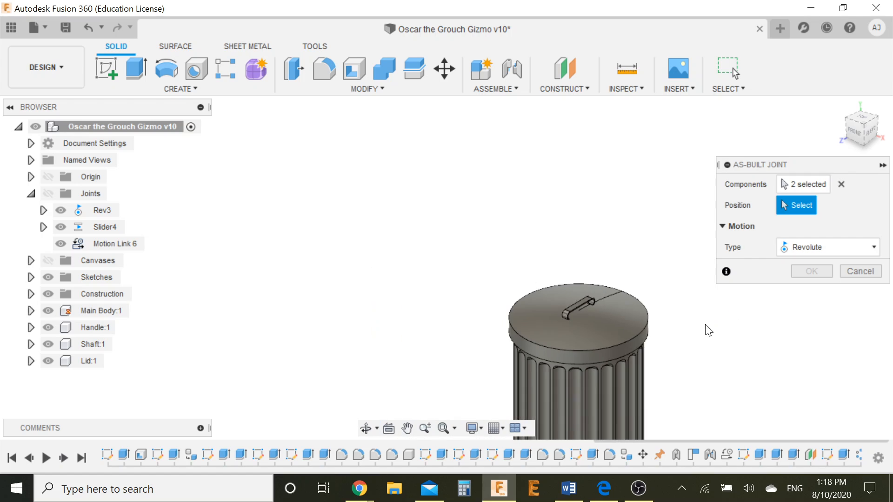
# Position the joint at the point on the lid's rim where the seam line ends.
pyautogui.click(848, 142)
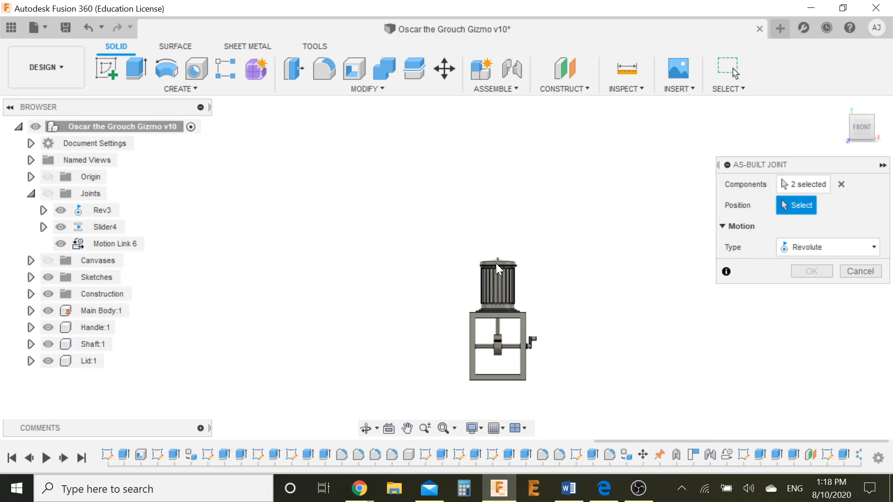
pyautogui.keyDown('shift'); pyautogui.moveTo(564, 277); pyautogui.dragTo(461, 312, button='middle'); pyautogui.keyUp('shift')
pyautogui.scroll(10, 512, 281)
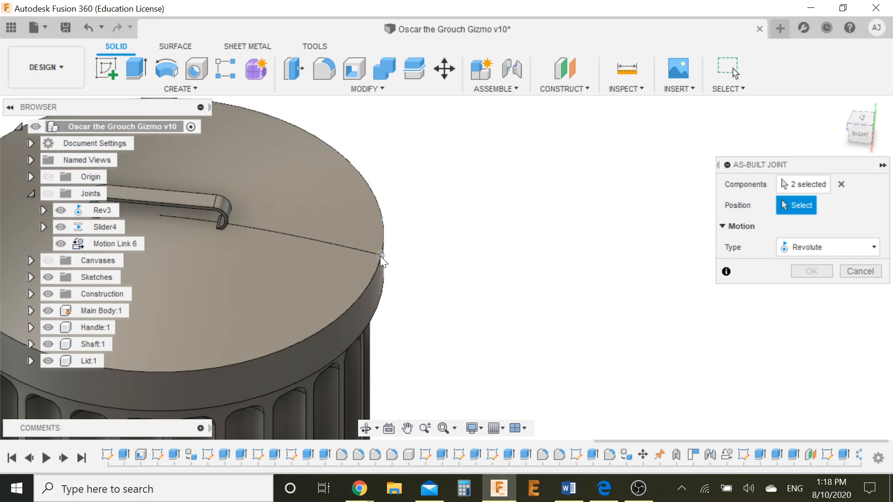
pyautogui.keyDown('shift'); pyautogui.moveTo(526, 287); pyautogui.dragTo(423, 273, button='middle'); pyautogui.keyUp('shift')
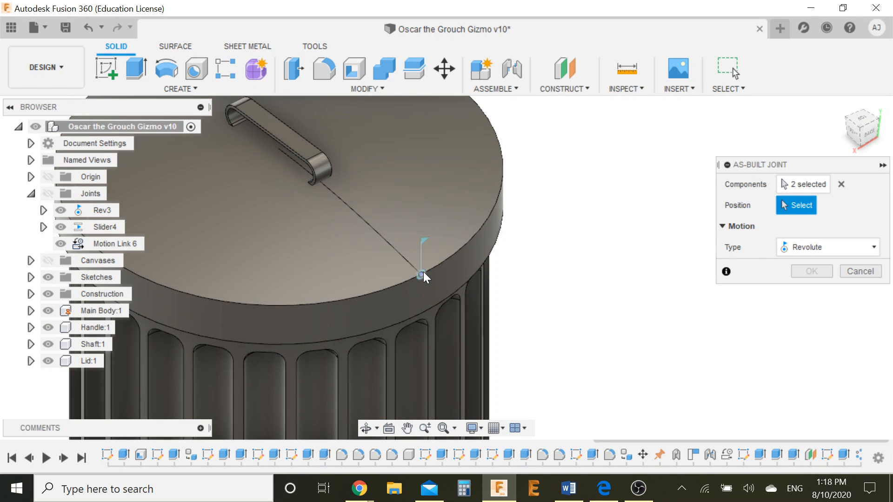
pyautogui.click(423, 272)
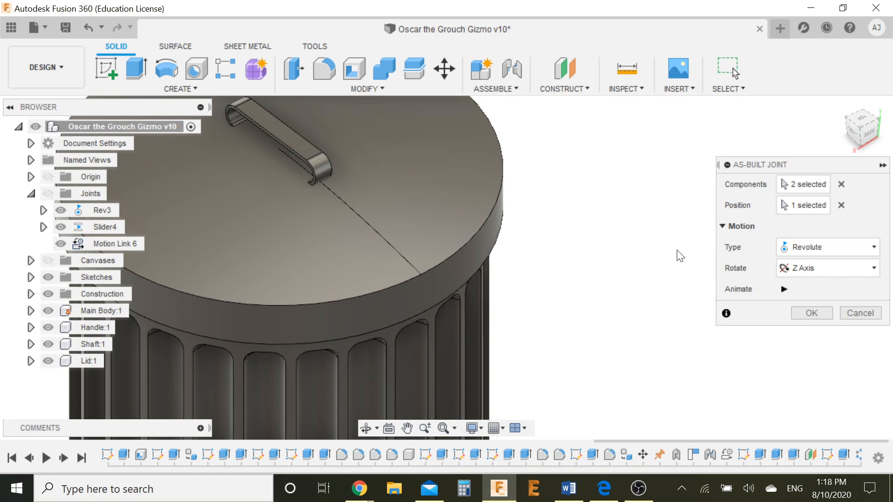
# Set the lid joint to rotate about the X Axis and create the joint.
pyautogui.click(867, 265)
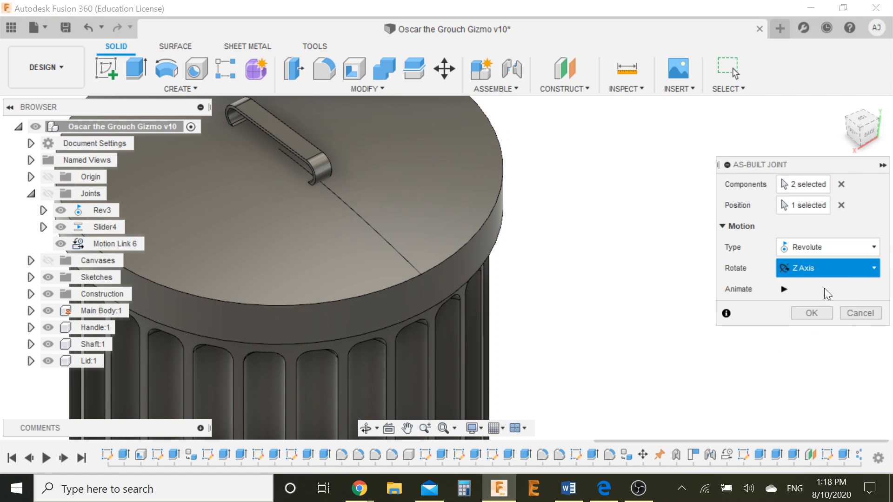
pyautogui.click(825, 289)
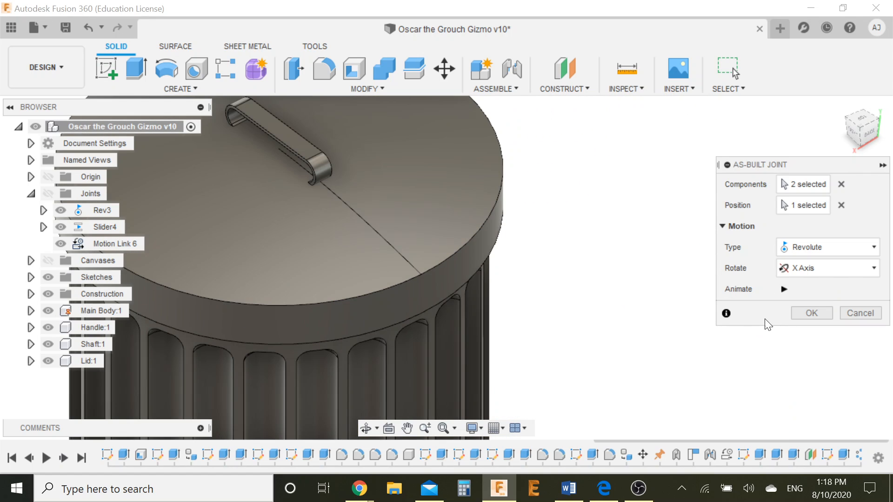
pyautogui.click(822, 313)
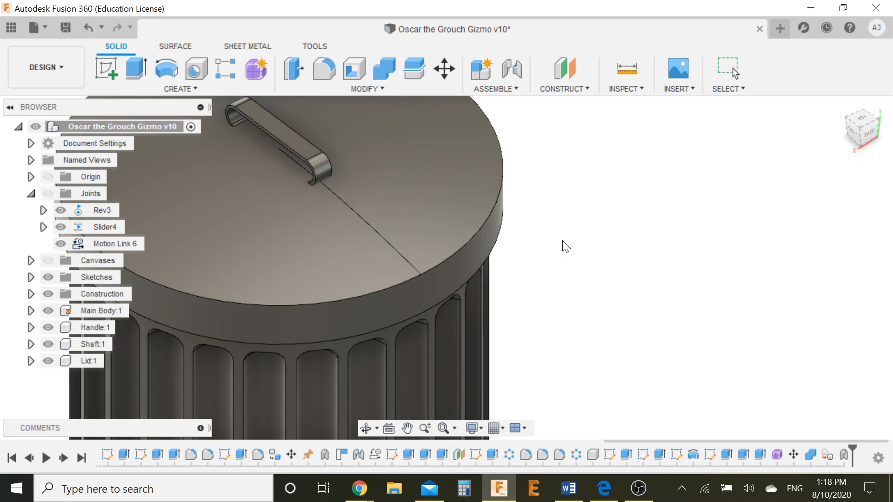
# Swing the lid about its new joint to test the hinge motion, and revert it to its original position.
pyautogui.scroll(-8, 597, 261)
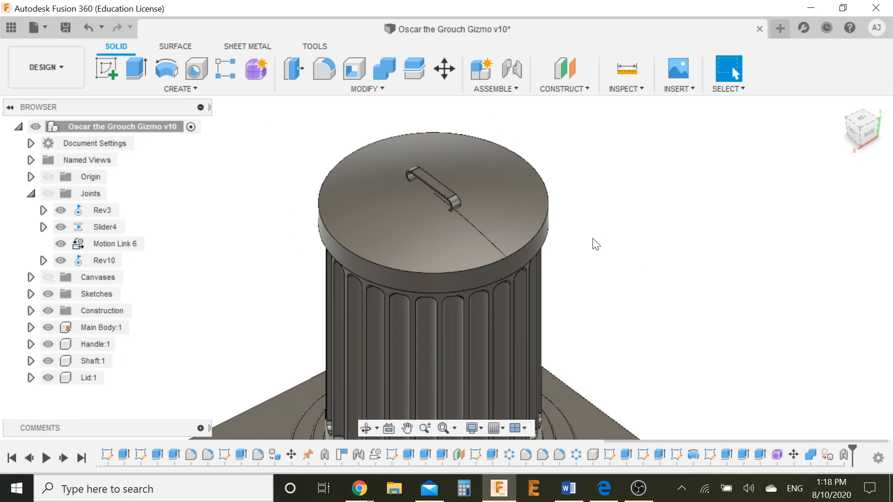
pyautogui.keyDown('shift'); pyautogui.moveTo(750, 217); pyautogui.dragTo(616, 265, button='middle'); pyautogui.keyUp('shift')
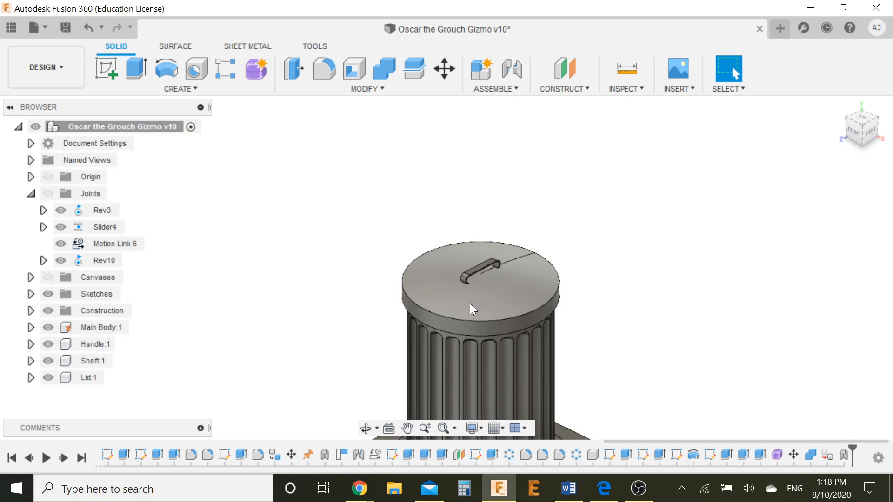
pyautogui.moveTo(469, 304); pyautogui.dragTo(664, 217)
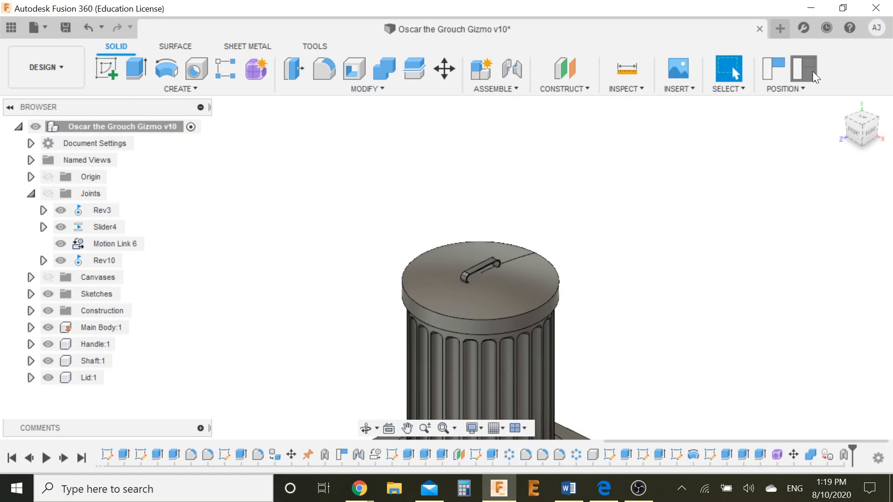
pyautogui.click(813, 71)
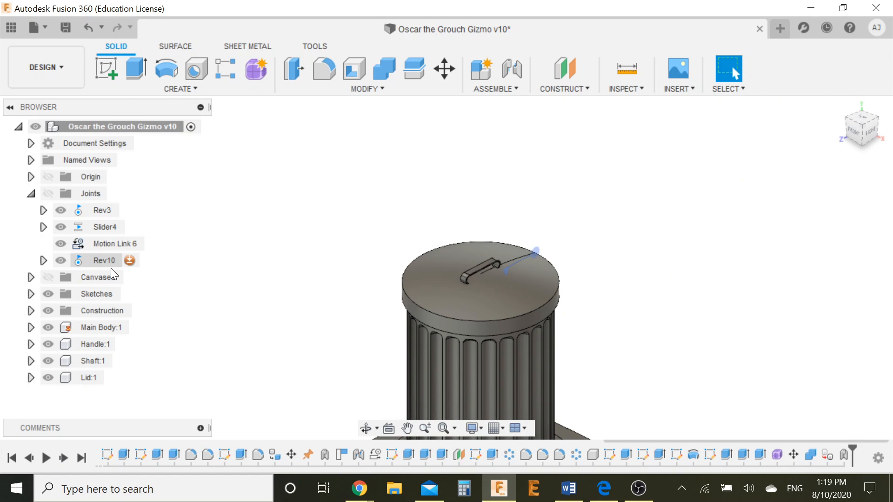
pyautogui.click(131, 261)
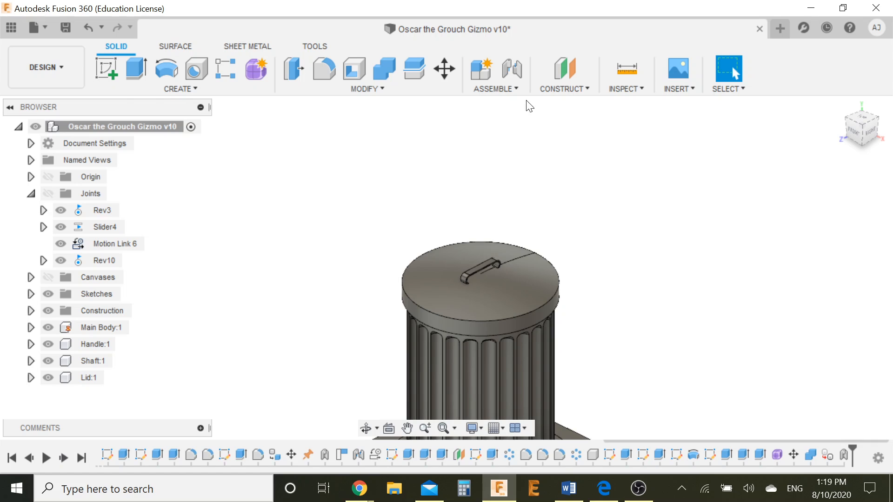
# Start a Motion Link between the lid's revolute joint Rev10 and the shaft's slider joint Slider4.
pyautogui.click(492, 91)
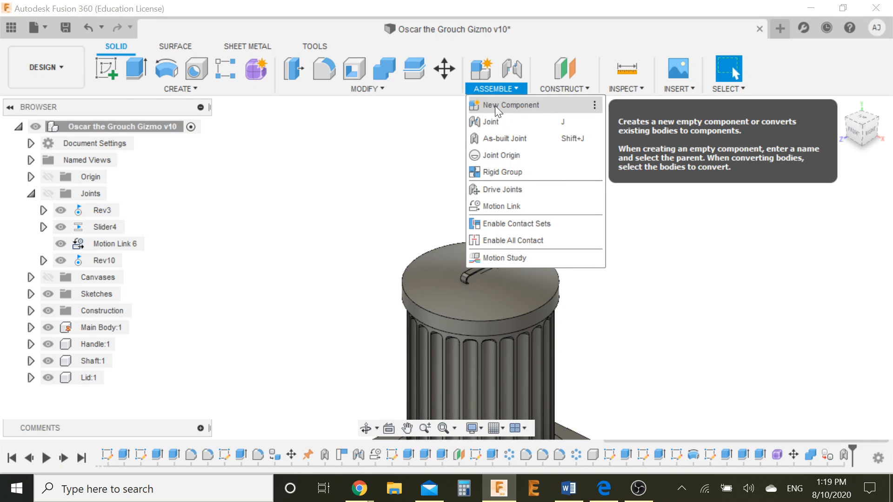
pyautogui.click(523, 211)
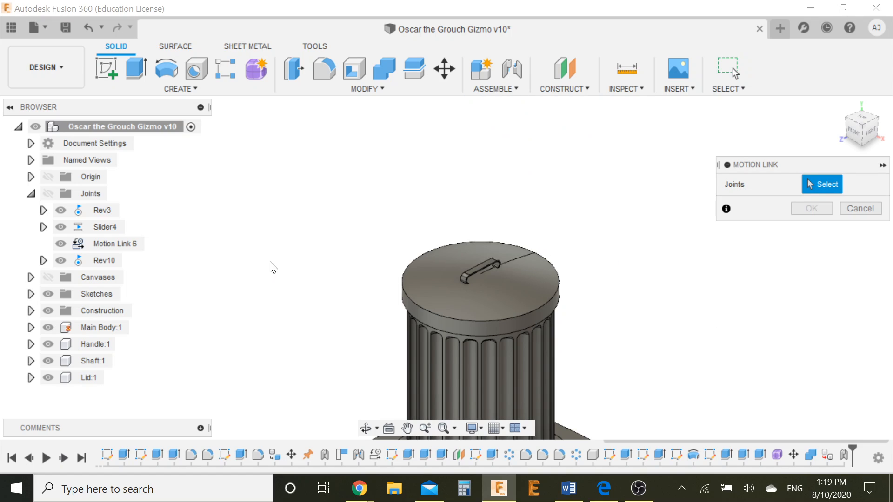
pyautogui.scroll(-3, 672, 220)
pyautogui.moveTo(669, 234); pyautogui.dragTo(630, 188, button='middle')
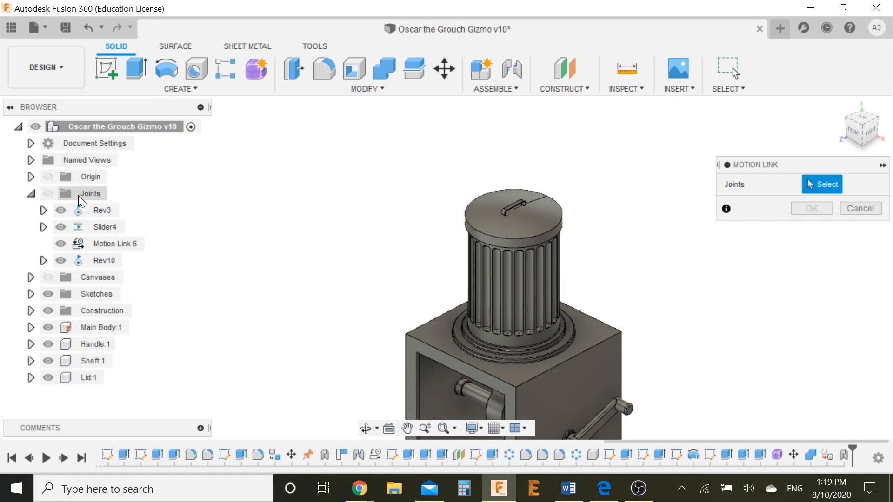
pyautogui.click(103, 264)
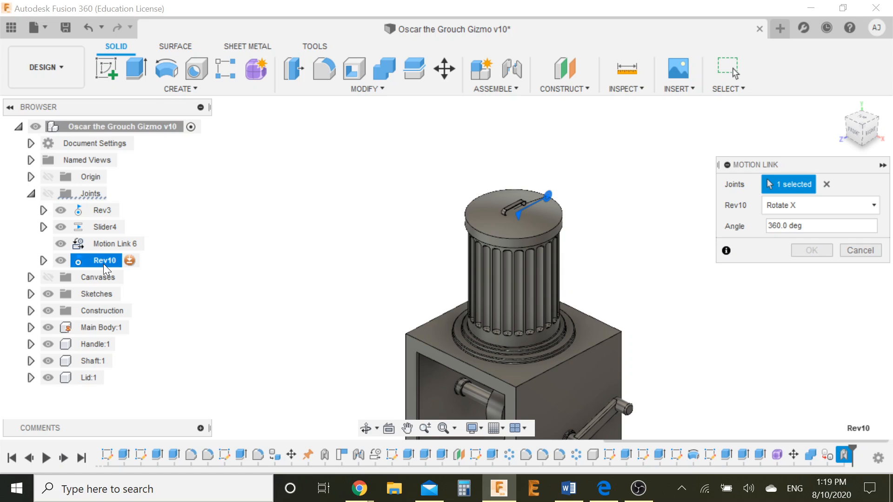
pyautogui.click(107, 226)
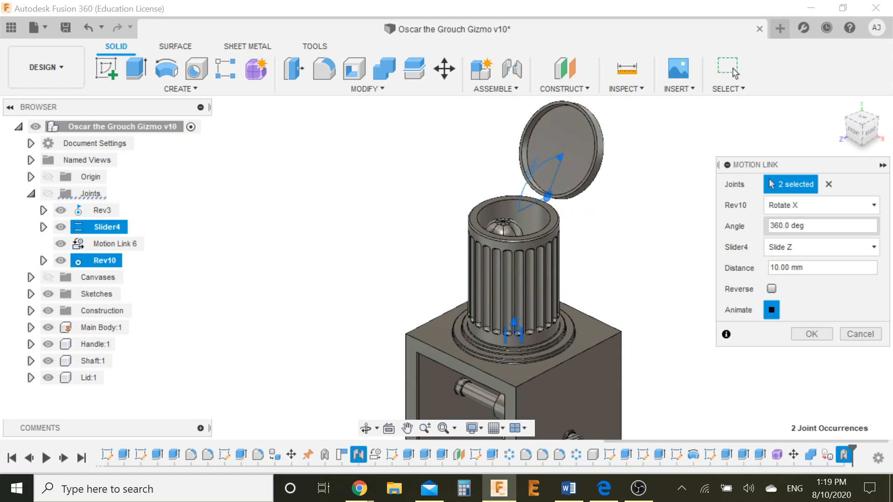
# Set the motion link's Rev10 angle to 30 degrees.
pyautogui.click(782, 226)
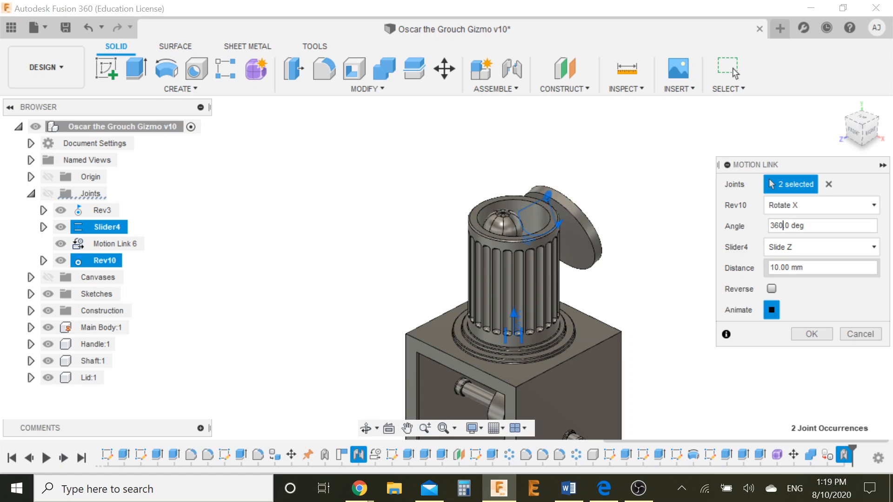
pyautogui.press('BackSpace')
pyautogui.press('BackSpace')
pyautogui.press('BackSpace')
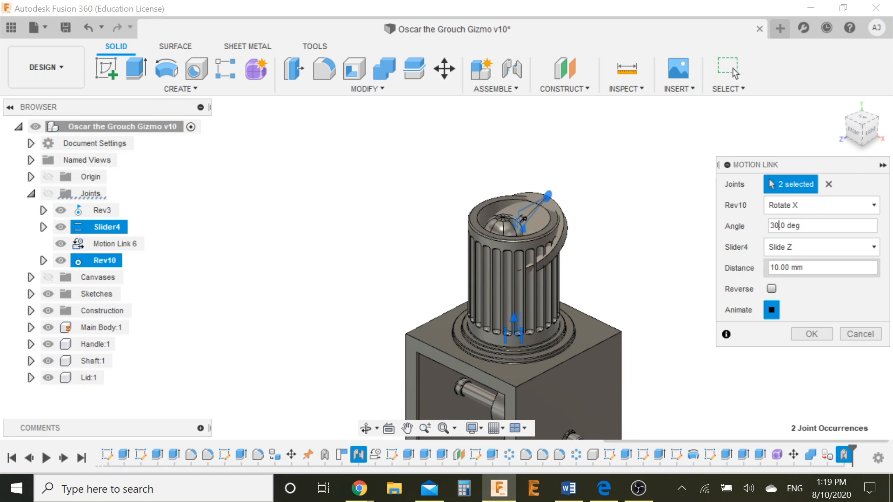
# Reverse the motion link's direction and inspect the animated lid from different angles.
pyautogui.click(775, 288)
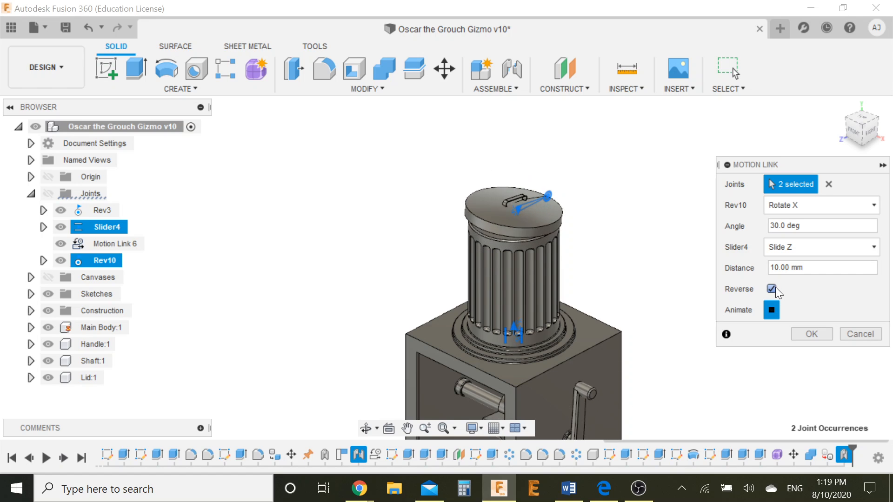
pyautogui.keyDown('shift'); pyautogui.moveTo(665, 307); pyautogui.dragTo(672, 278, button='middle'); pyautogui.keyUp('shift')
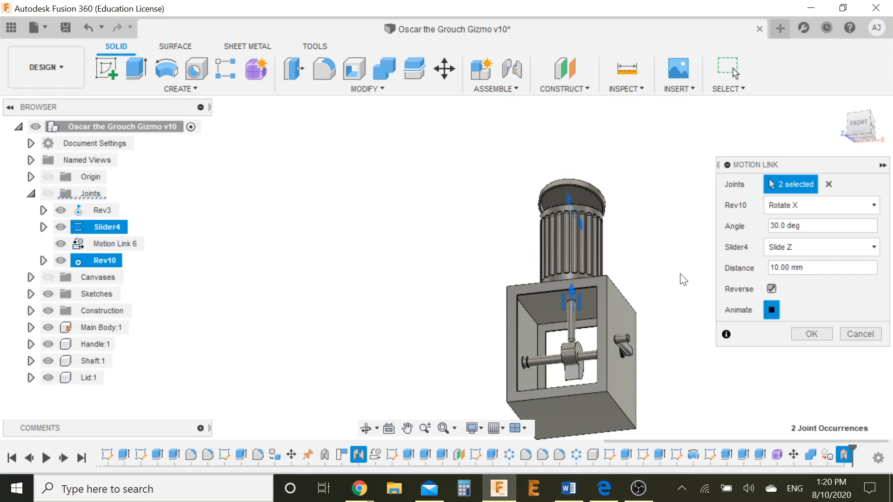
pyautogui.moveTo(674, 233)
pyautogui.keyDown('shift'); pyautogui.mouseDown(button='middle')
pyautogui.moveTo(662, 298)
pyautogui.moveTo(675, 247)
pyautogui.mouseUp(button='middle'); pyautogui.keyUp('shift')
# Set the motion link's Rev10 angle to 15 degrees.
pyautogui.click(795, 225)
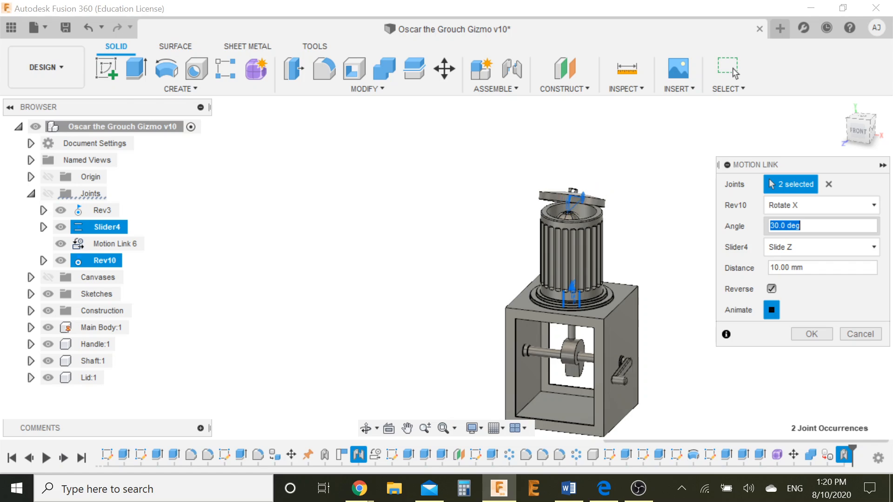
pyautogui.press('Left')
pyautogui.press('Left')
pyautogui.press('Left')
pyautogui.press('Left')
pyautogui.press('Left')
pyautogui.press('Left')
pyautogui.press('Left')
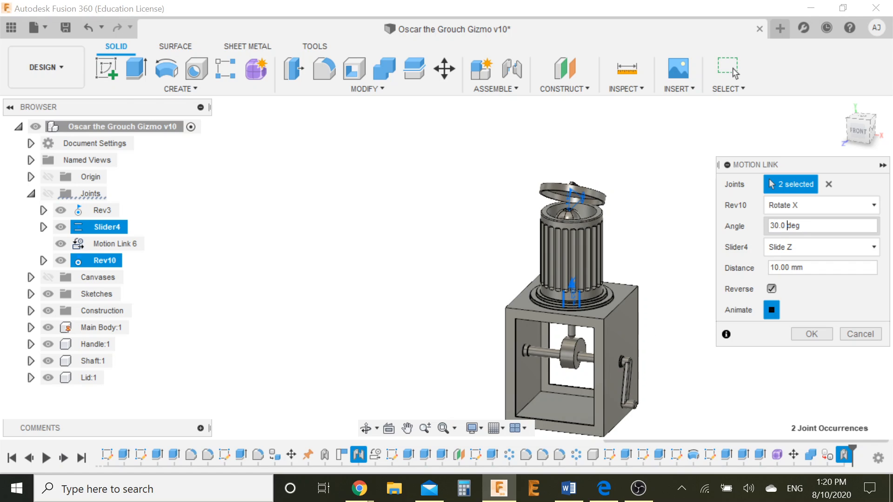
pyautogui.press('BackSpace')
pyautogui.press('Delete')
pyautogui.write('15')
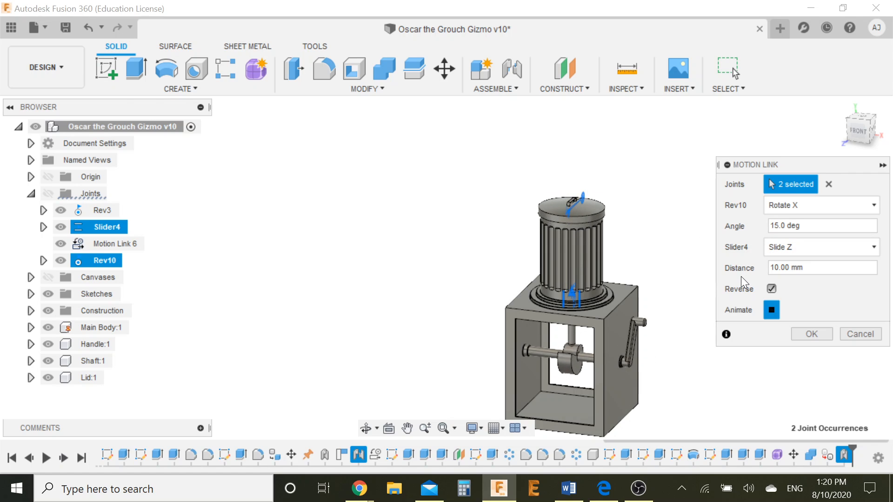
# Set the motion link's Rev10 angle to 10 degrees, check the animated lid up close, and create the link.
pyautogui.press('BackSpace')
pyautogui.write('0')
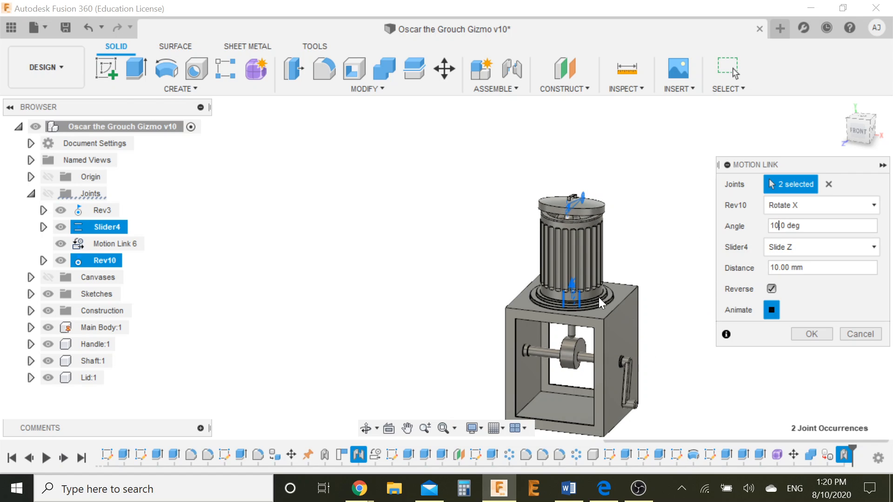
pyautogui.keyDown('shift'); pyautogui.moveTo(657, 279); pyautogui.dragTo(670, 257, button='middle'); pyautogui.keyUp('shift')
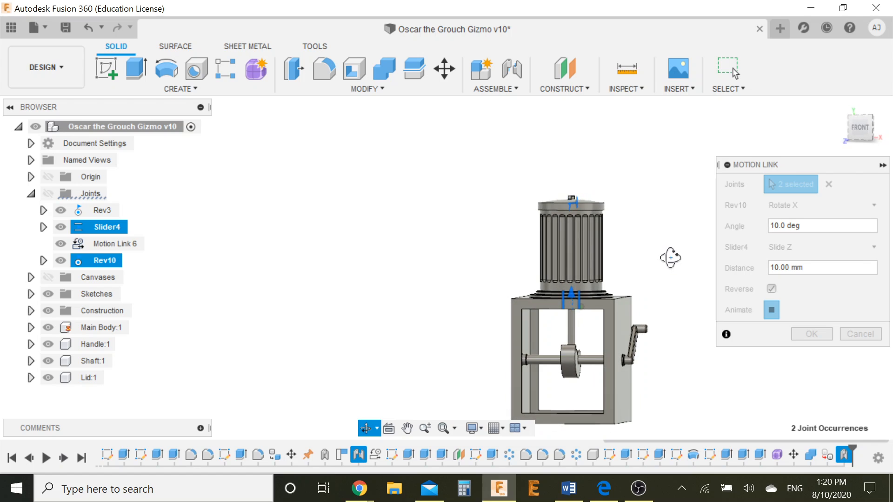
pyautogui.scroll(1, 570, 193)
pyautogui.scroll(3, 571, 193)
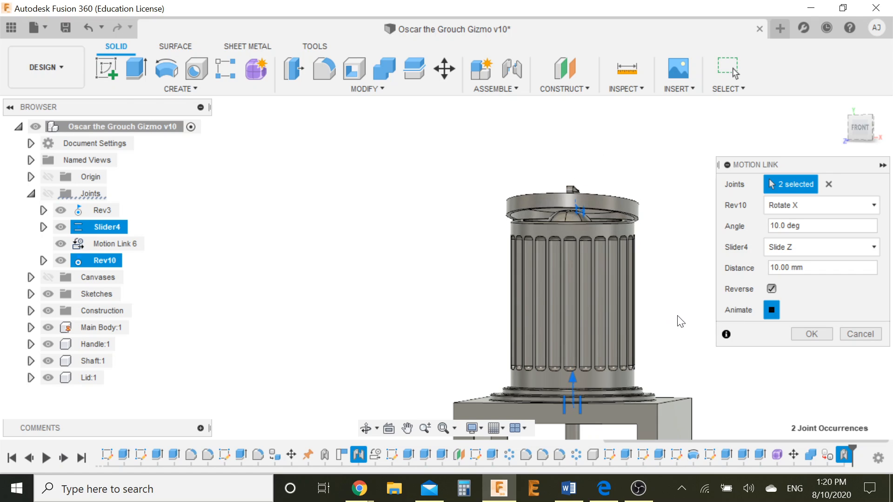
pyautogui.click(808, 331)
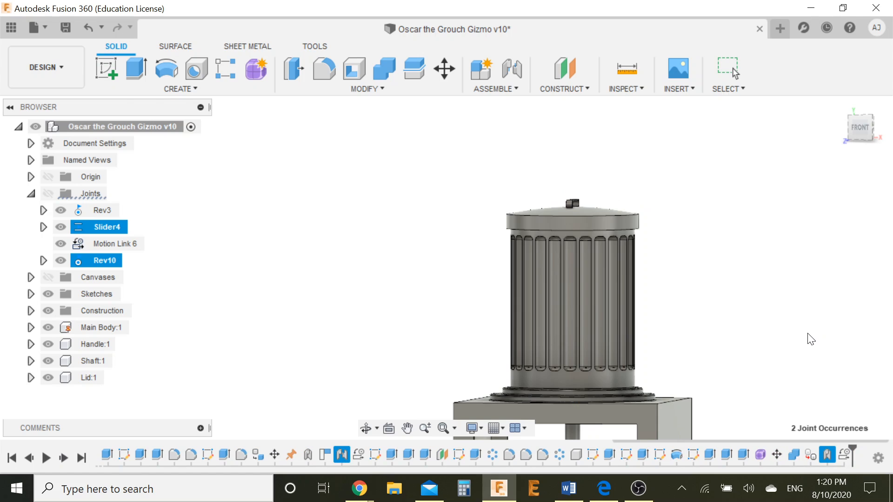
# Turn the crank handle to test that the lid opens and closes with the sliding shaft.
pyautogui.scroll(-5, 754, 298)
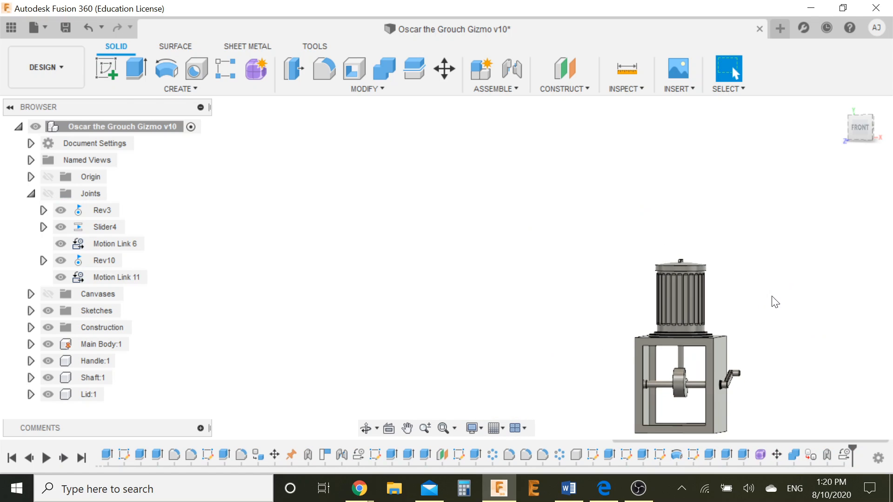
pyautogui.keyDown('shift'); pyautogui.moveTo(775, 301); pyautogui.dragTo(762, 359, button='middle'); pyautogui.keyUp('shift')
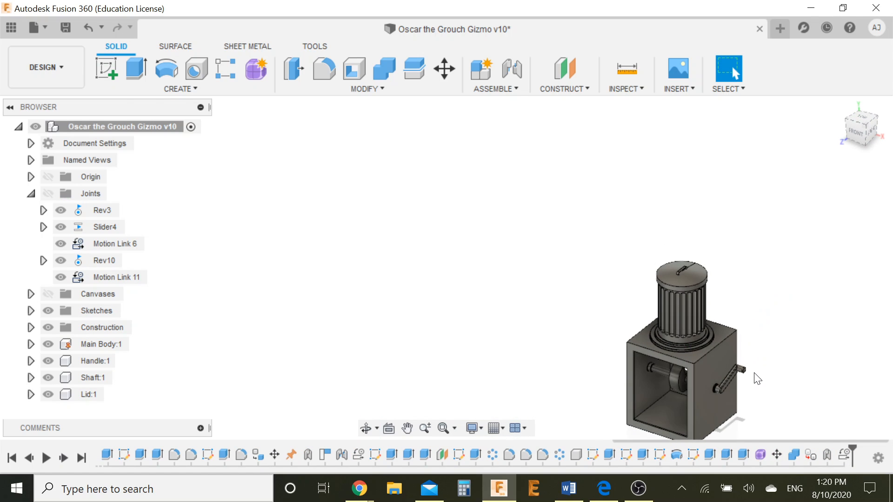
pyautogui.scroll(8, 665, 328)
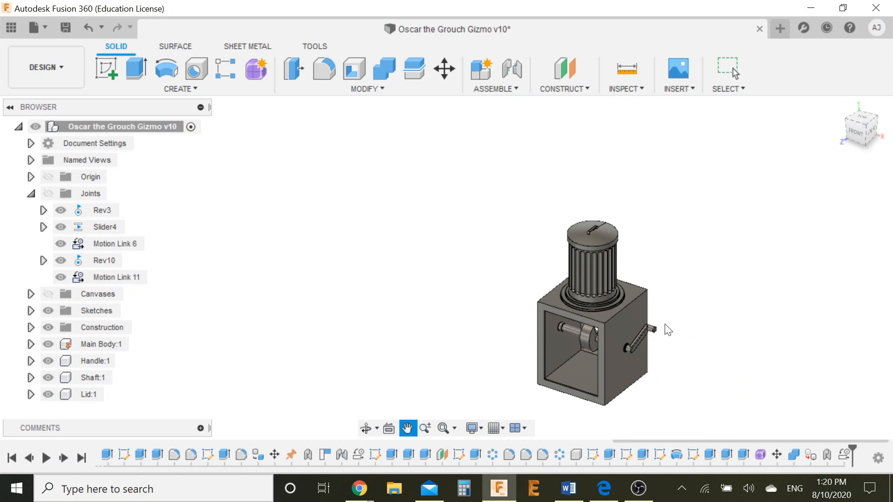
pyautogui.scroll(-5, 731, 322)
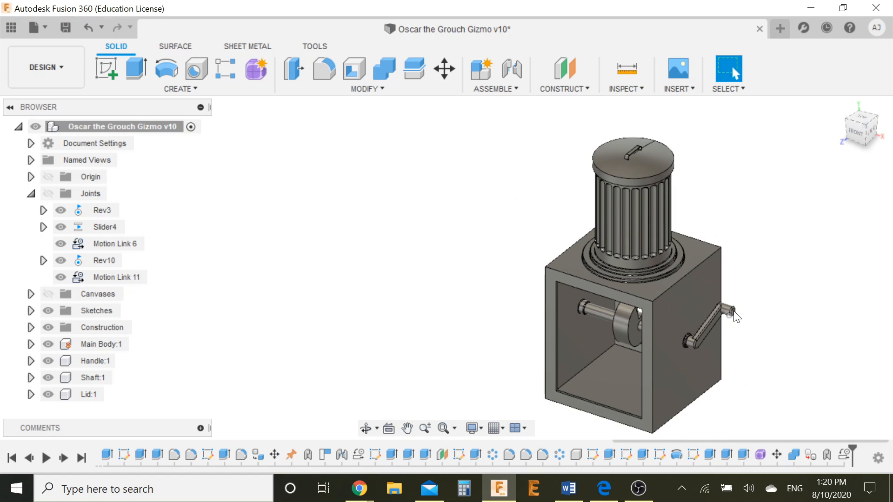
pyautogui.moveTo(735, 317); pyautogui.dragTo(672, 351)
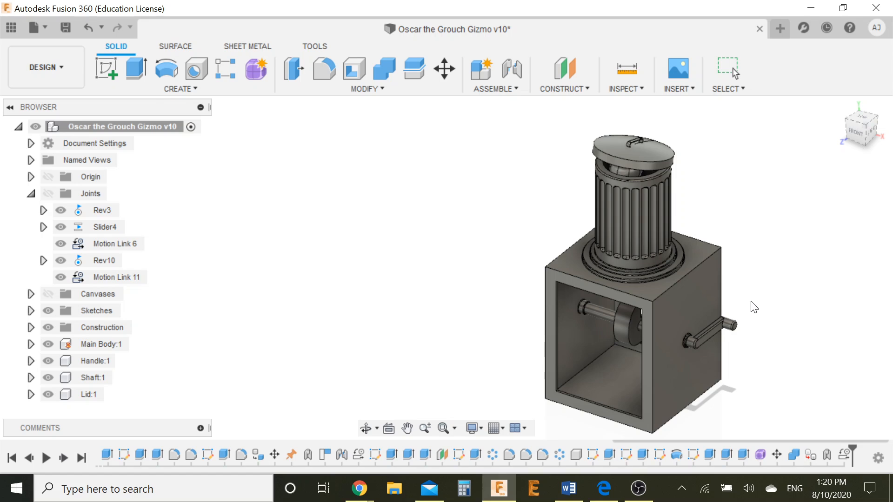
pyautogui.moveTo(754, 308); pyautogui.dragTo(685, 370)
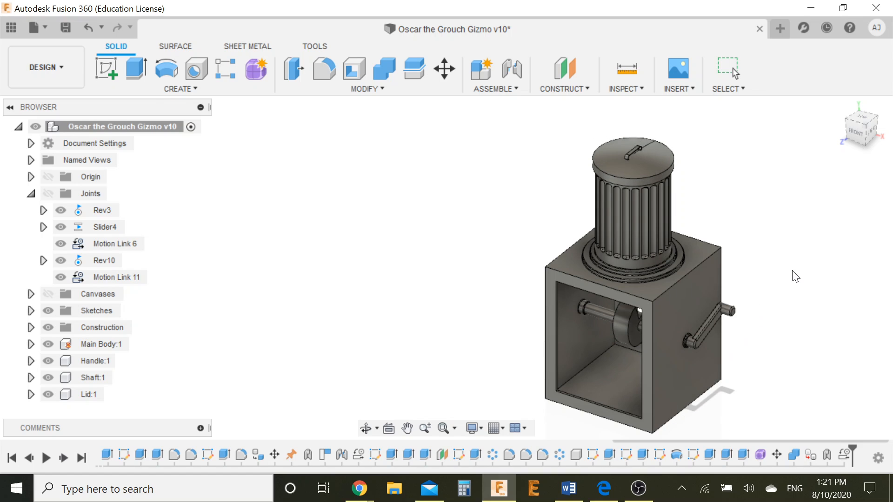